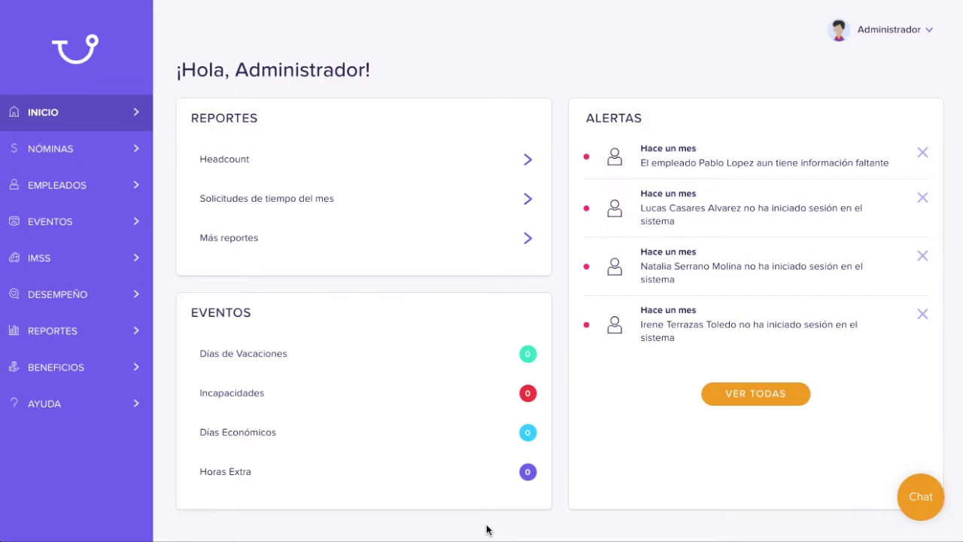
Step: Open the Conceptos section of the account configuration and look through the listed perceptions
{"action": "left_click", "coordinate": [929, 34]}
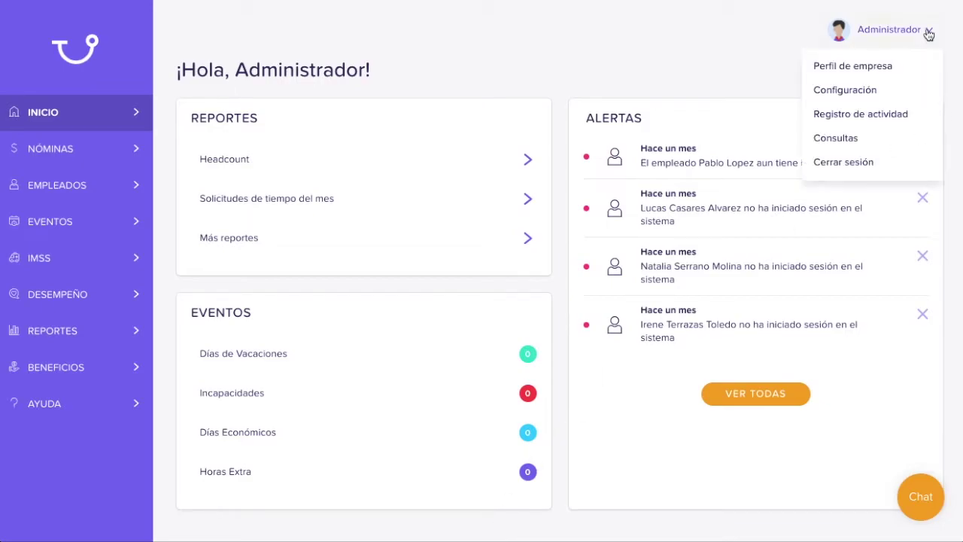
{"action": "left_click", "coordinate": [876, 96]}
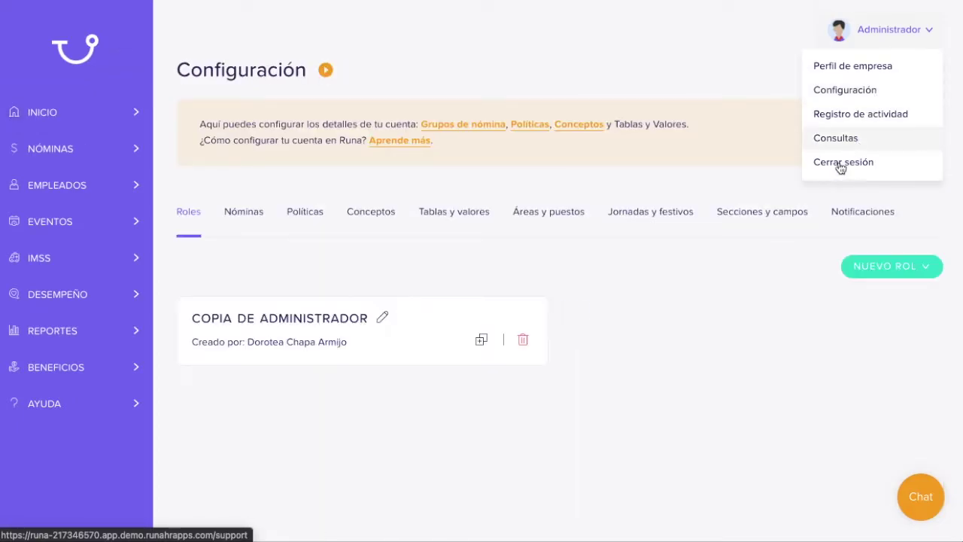
{"action": "left_click", "coordinate": [376, 221]}
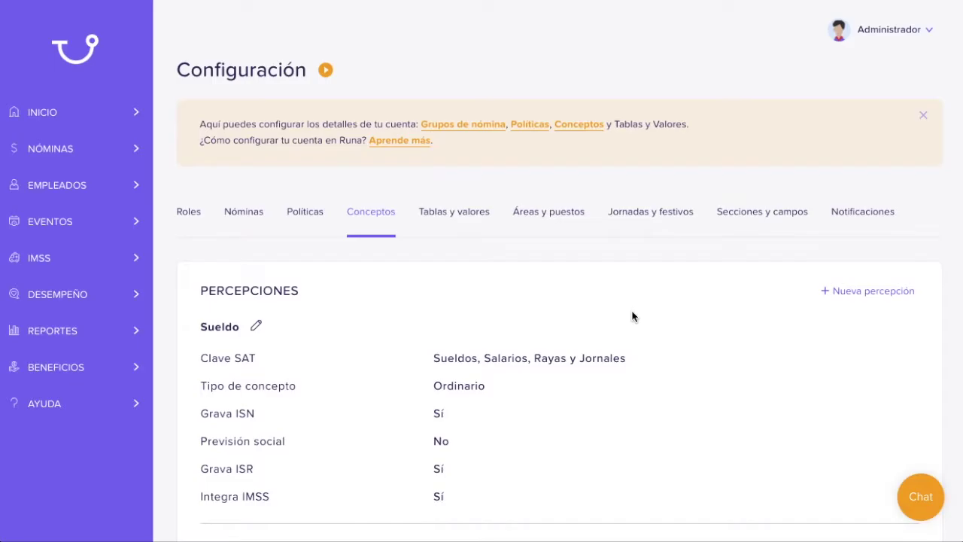
{"action": "scroll", "coordinate": [632, 315], "scroll_direction": "down", "scroll_amount": 20}
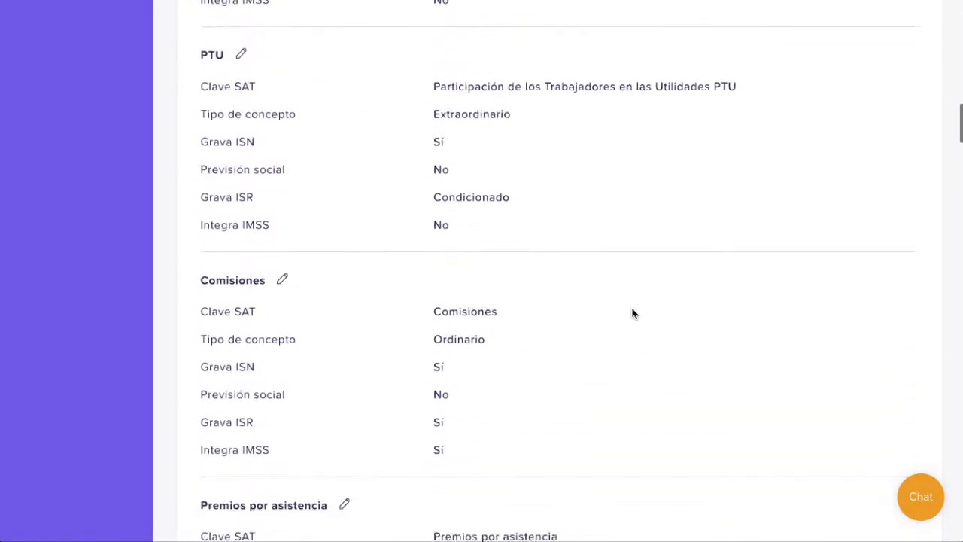
{"action": "scroll", "coordinate": [632, 311], "scroll_direction": "down", "scroll_amount": 20}
{"action": "scroll", "coordinate": [643, 255], "scroll_direction": "up", "scroll_amount": 10}
{"action": "scroll", "coordinate": [643, 255], "scroll_direction": "up", "scroll_amount": 20}
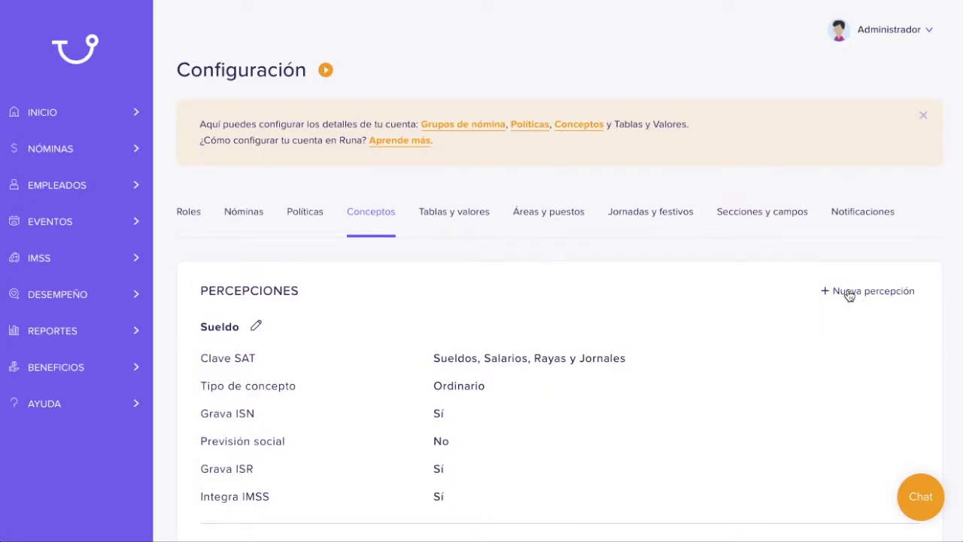
Step: Start a new perception named "Ayuda para renta" with type Percepción estándar and SAT catalogue entry 033 - Ayuda para renta
{"action": "left_click", "coordinate": [848, 292]}
{"action": "left_click", "coordinate": [506, 132]}
{"action": "type", "text": "Ayuda para renta"}
{"action": "left_click", "coordinate": [499, 197]}
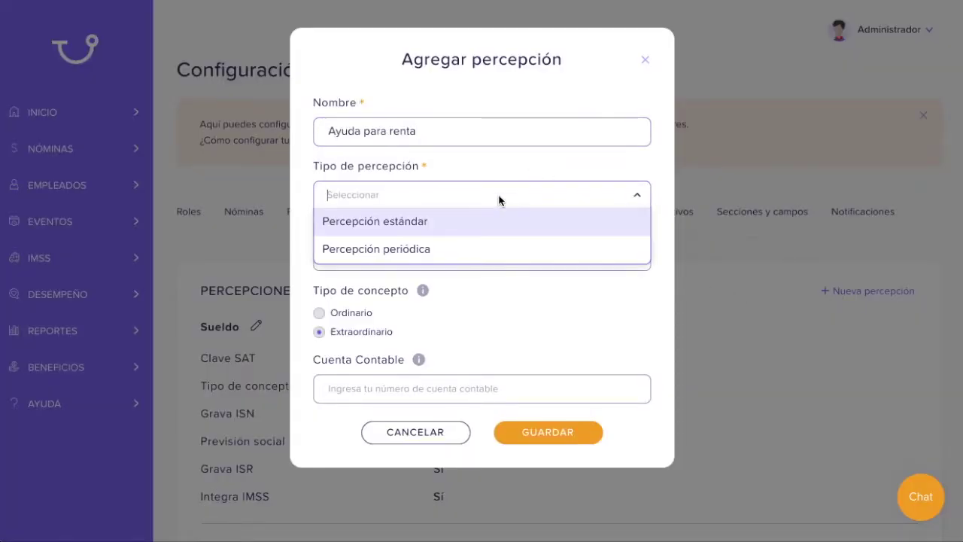
{"action": "left_click", "coordinate": [495, 221]}
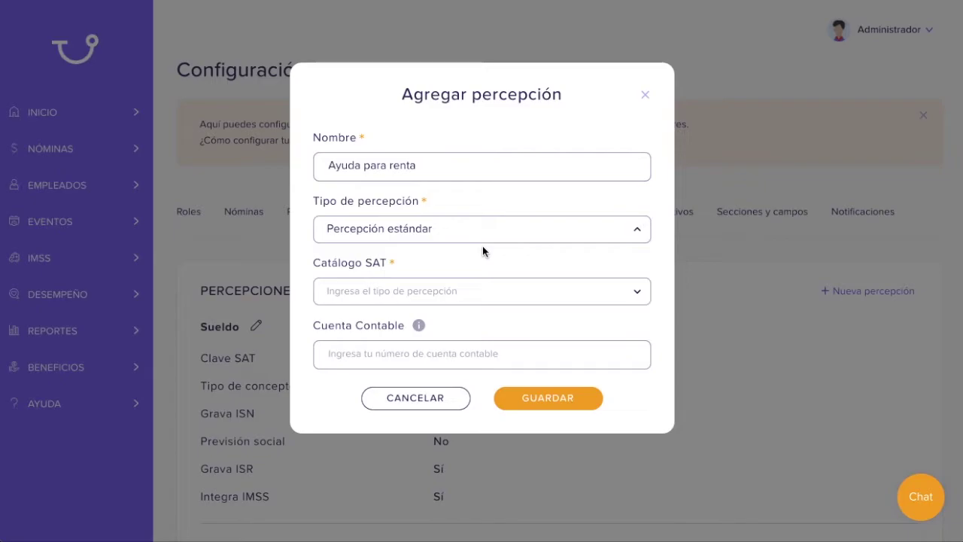
{"action": "left_click", "coordinate": [471, 294]}
{"action": "type", "text": "ayu"}
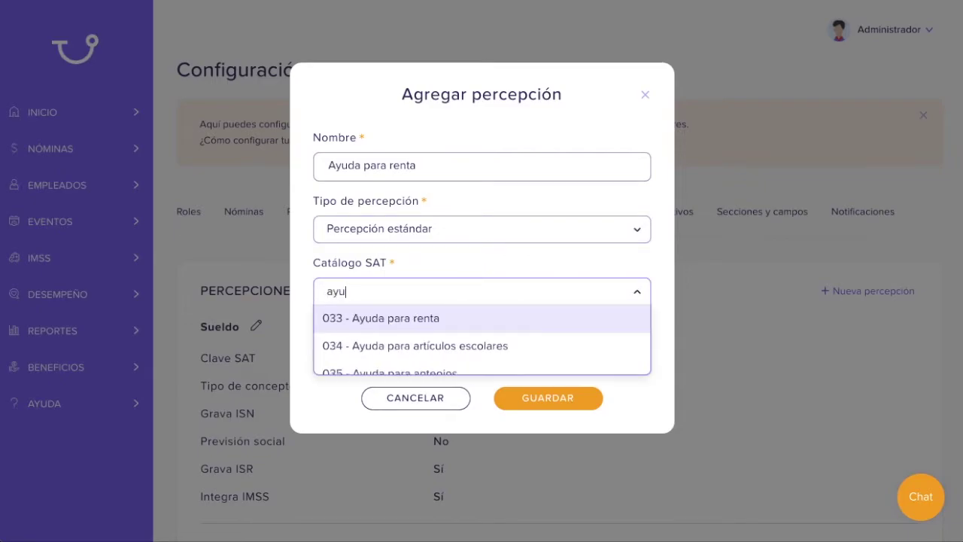
{"action": "left_click", "coordinate": [454, 322]}
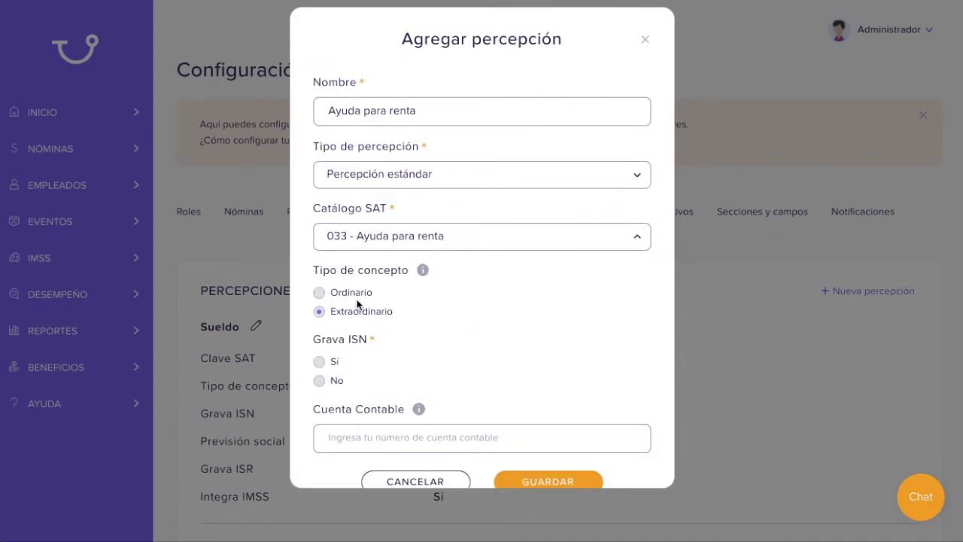
Step: Set Grava ISN to Sí, enter 567 as the perception's Cuenta Contable, and save it
{"action": "scroll", "coordinate": [354, 297], "scroll_direction": "down", "scroll_amount": 1}
{"action": "left_click", "coordinate": [319, 332]}
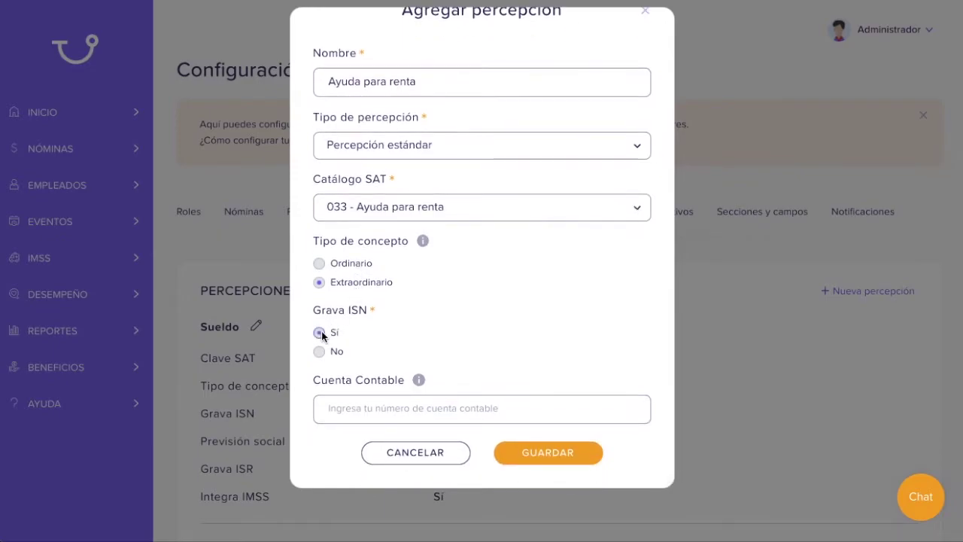
{"action": "left_click", "coordinate": [372, 408]}
{"action": "type", "text": "567"}
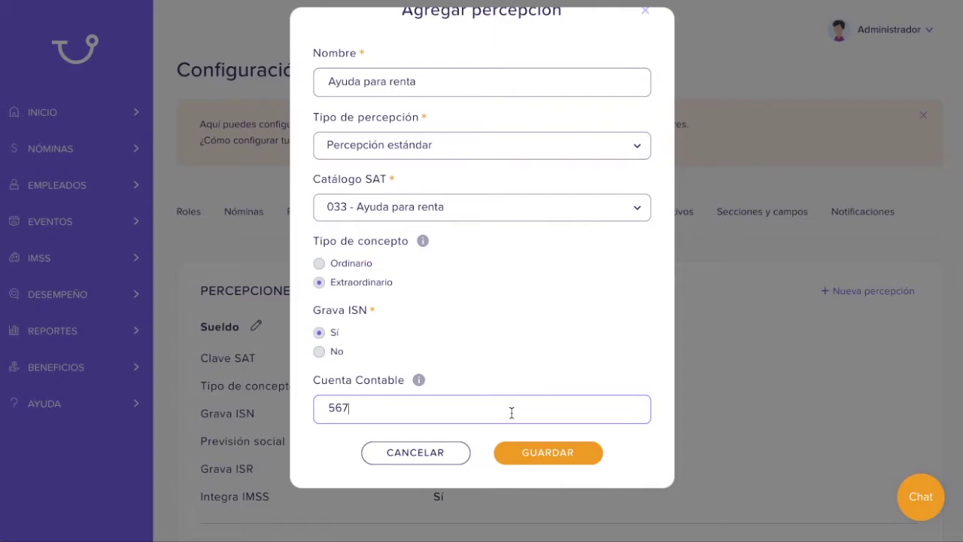
{"action": "left_click", "coordinate": [525, 460]}
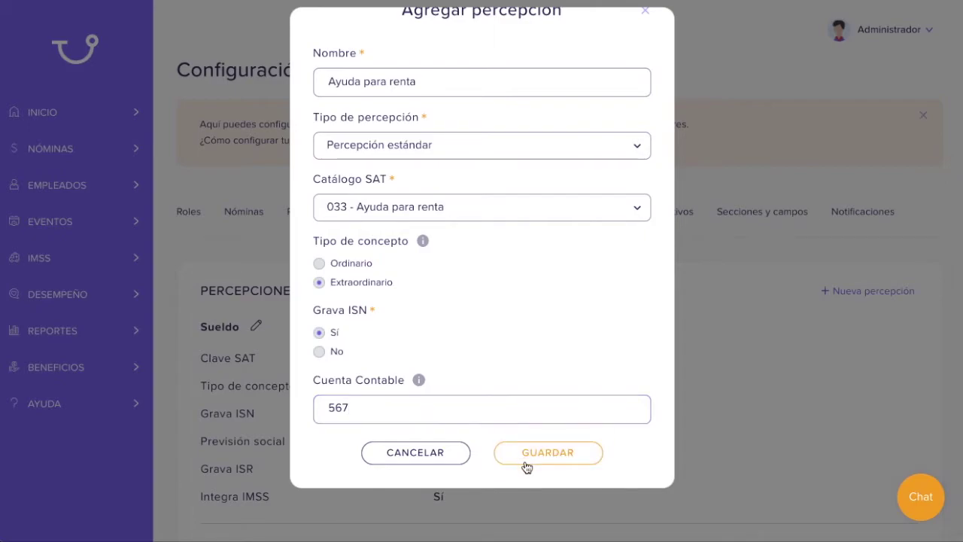
Step: Add a deduction named "Seguridad social" with SAT catalogue entry 001 - Seguridad social and Cuenta Contable 899, and save it
{"action": "scroll", "coordinate": [548, 456], "scroll_direction": "down", "scroll_amount": 20}
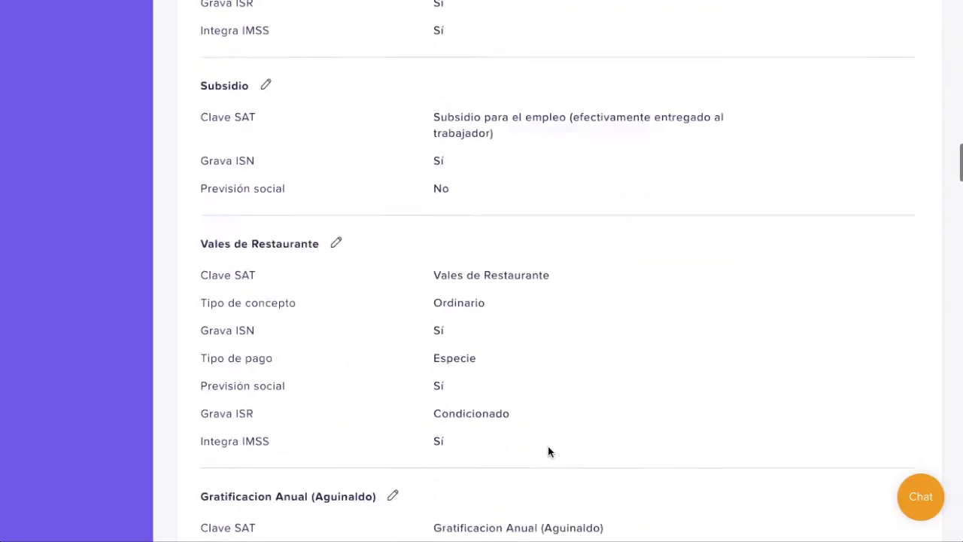
{"action": "scroll", "coordinate": [547, 451], "scroll_direction": "down", "scroll_amount": 10}
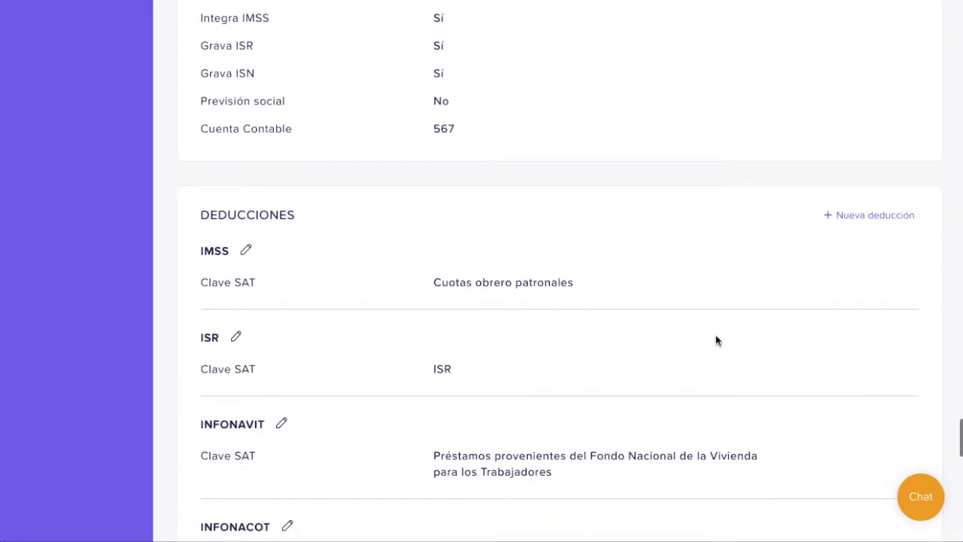
{"action": "left_click", "coordinate": [857, 217]}
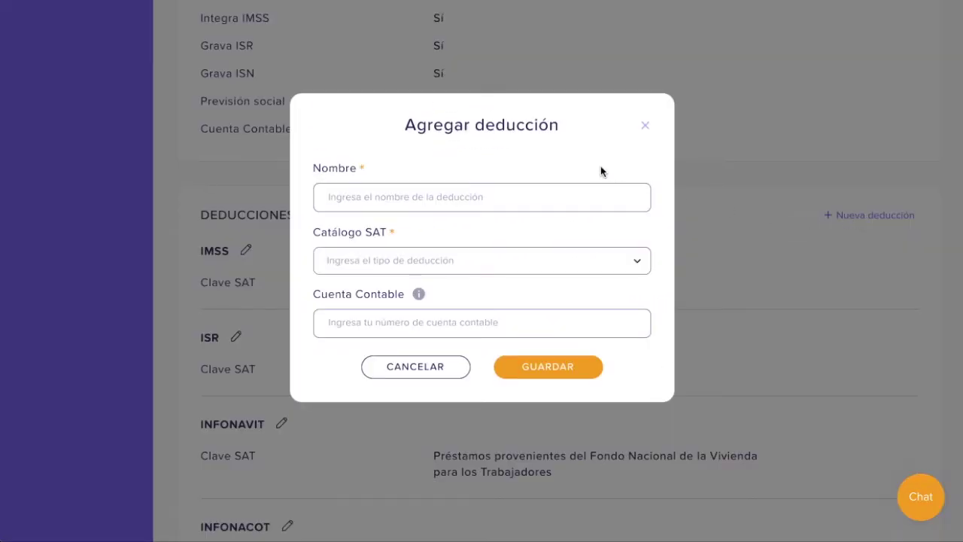
{"action": "type", "text": "Seguridad social"}
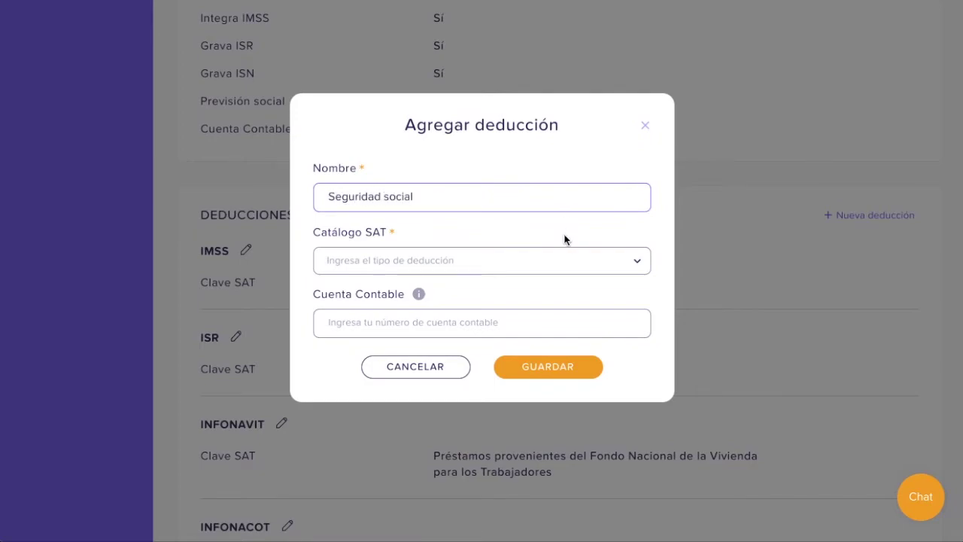
{"action": "left_click", "coordinate": [565, 258]}
{"action": "left_click", "coordinate": [550, 289]}
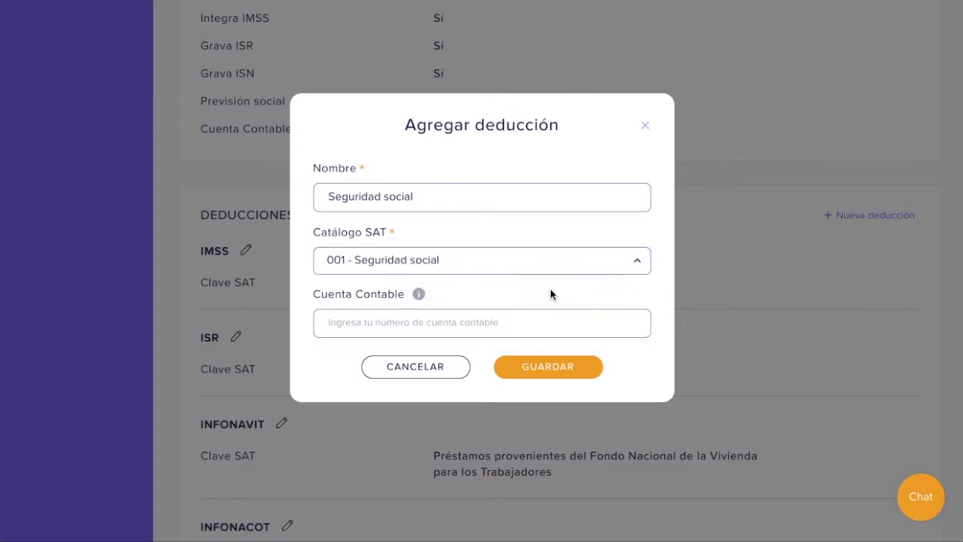
{"action": "left_click", "coordinate": [534, 319]}
{"action": "type", "text": "899"}
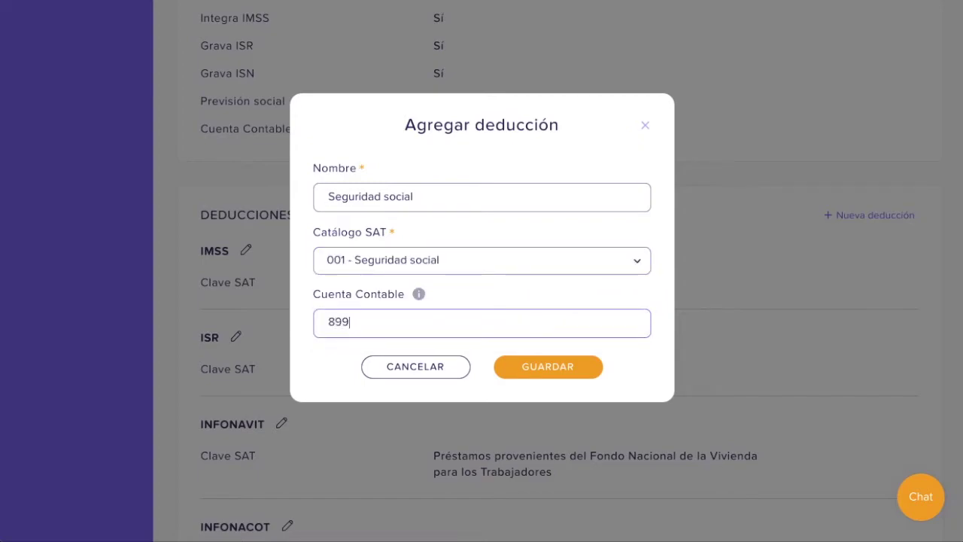
{"action": "left_click", "coordinate": [552, 367]}
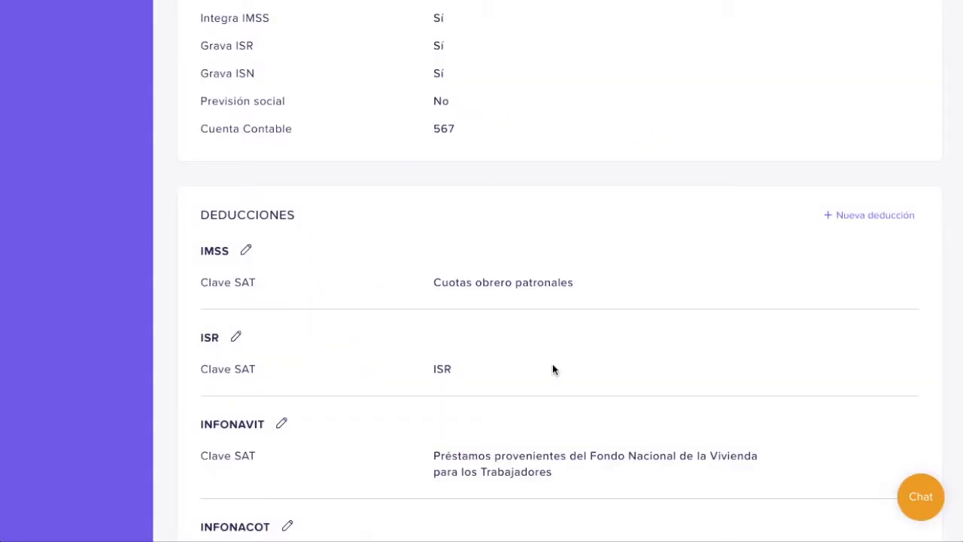
Step: Open the IMSS deduction for editing, check its editable fields, and save it as is
{"action": "left_click", "coordinate": [246, 250]}
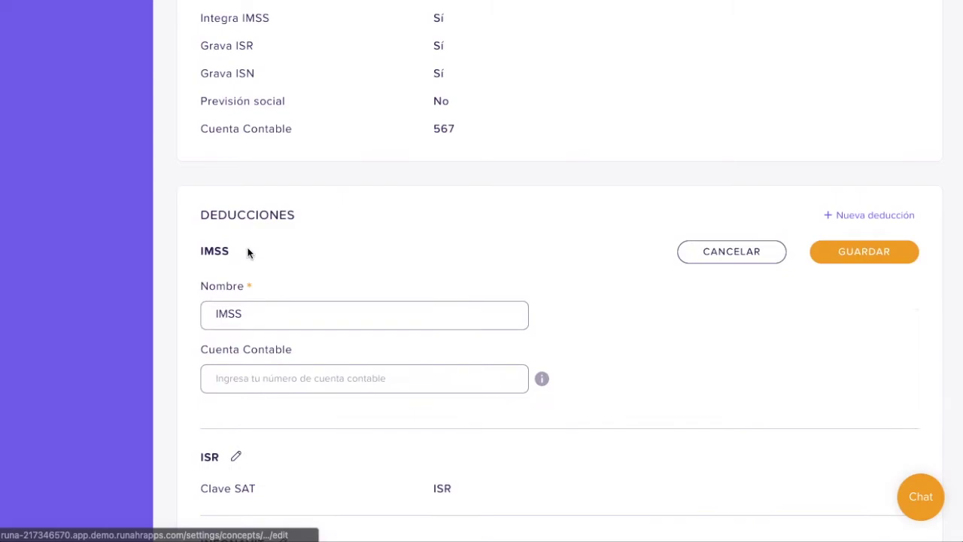
{"action": "scroll", "coordinate": [342, 335], "scroll_direction": "down", "scroll_amount": 1}
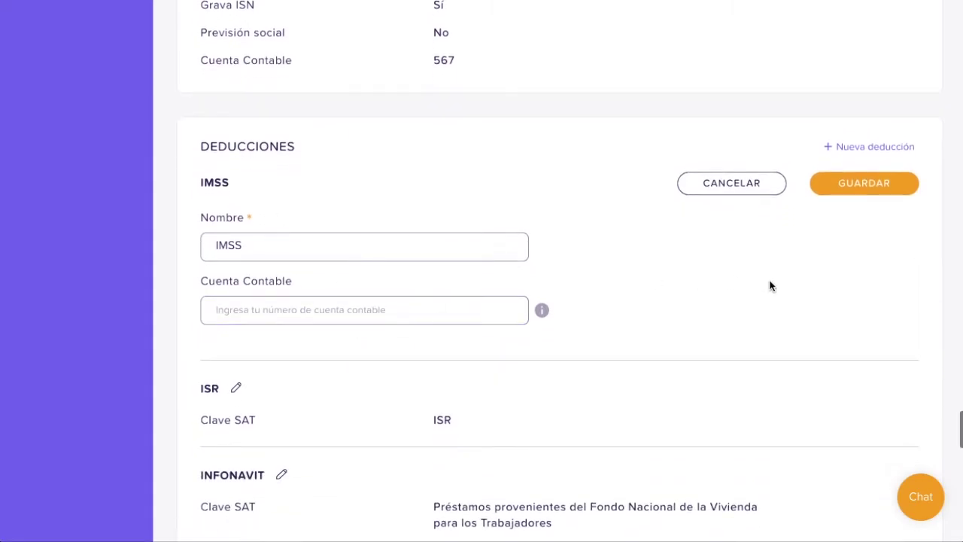
{"action": "left_click", "coordinate": [851, 187]}
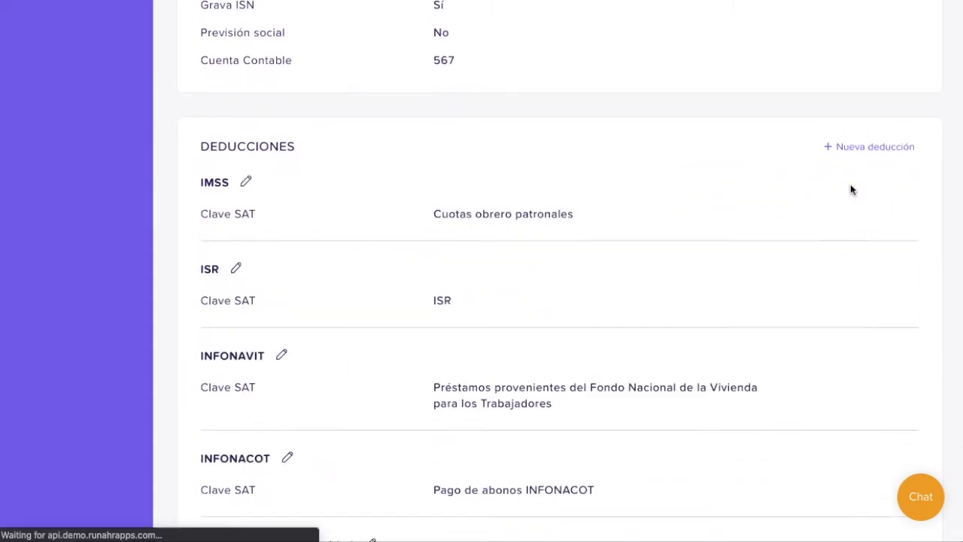
Step: Open the Seguridad social deduction for editing to check its fields and delete option, and cancel the edit
{"action": "scroll", "coordinate": [708, 267], "scroll_direction": "down", "scroll_amount": 6}
{"action": "scroll", "coordinate": [708, 266], "scroll_direction": "down", "scroll_amount": 10}
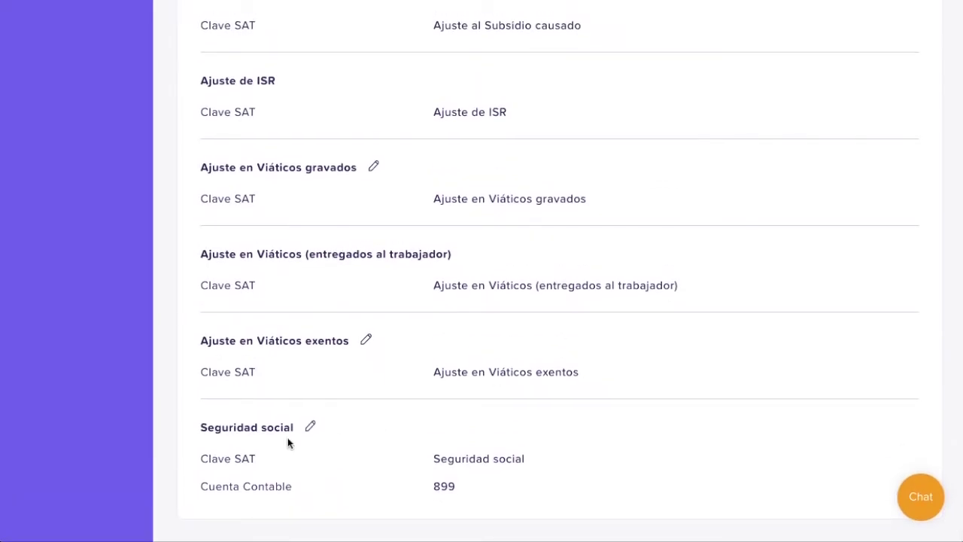
{"action": "left_click", "coordinate": [309, 427]}
{"action": "scroll", "coordinate": [307, 428], "scroll_direction": "down", "scroll_amount": 3}
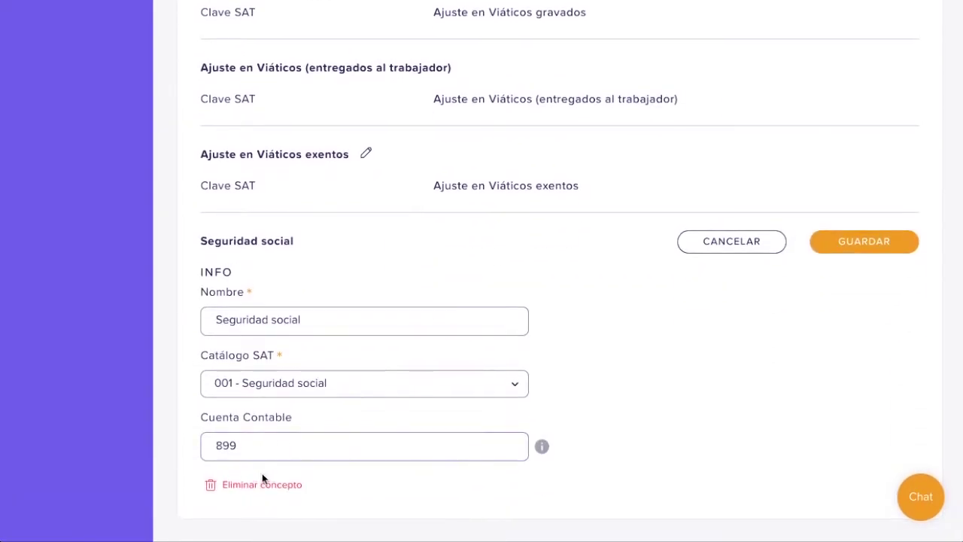
{"action": "left_click", "coordinate": [690, 246]}
Step: Open the payment information of the first employee in the active employee list
{"action": "scroll", "coordinate": [685, 245], "scroll_direction": "up", "scroll_amount": 10}
{"action": "scroll", "coordinate": [684, 248], "scroll_direction": "up", "scroll_amount": 15}
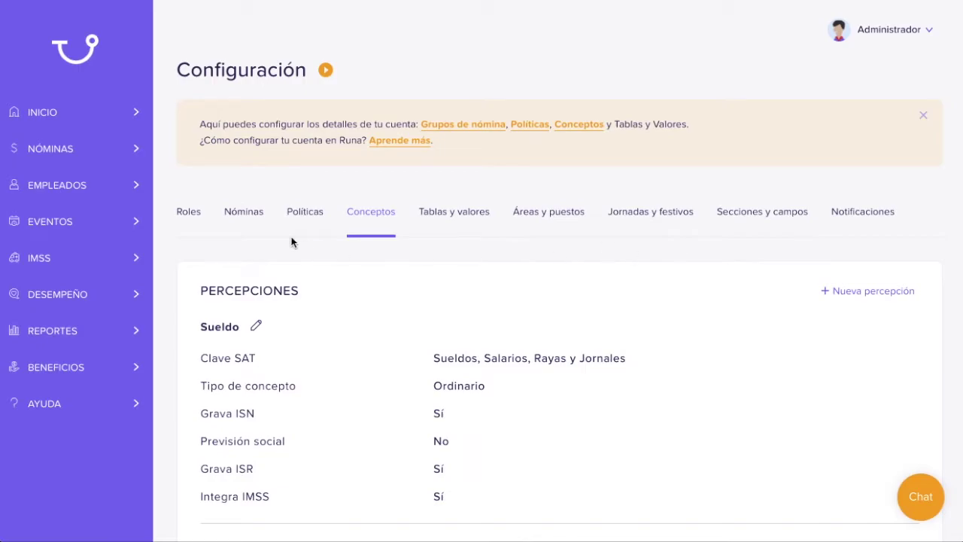
{"action": "left_click", "coordinate": [103, 194]}
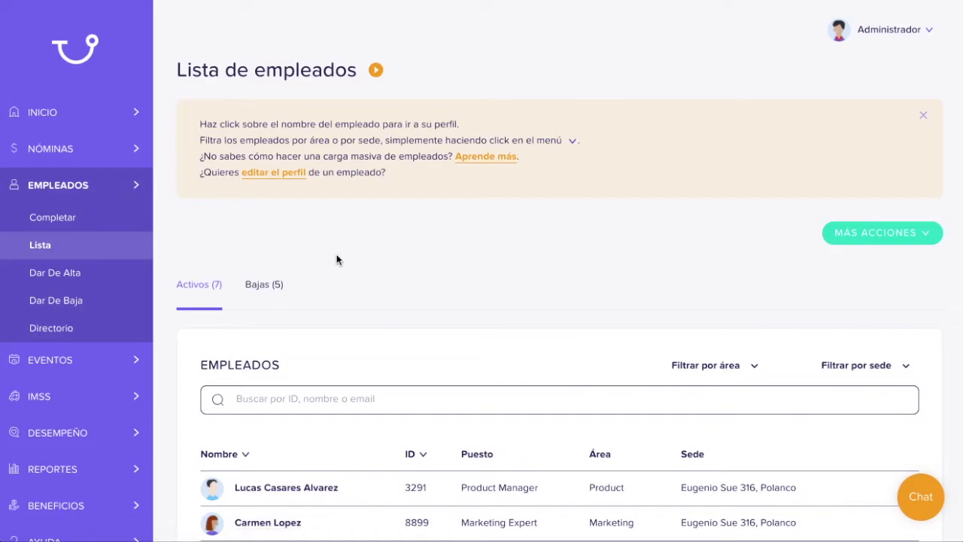
{"action": "scroll", "coordinate": [369, 310], "scroll_direction": "down", "scroll_amount": 2}
{"action": "left_click", "coordinate": [294, 404]}
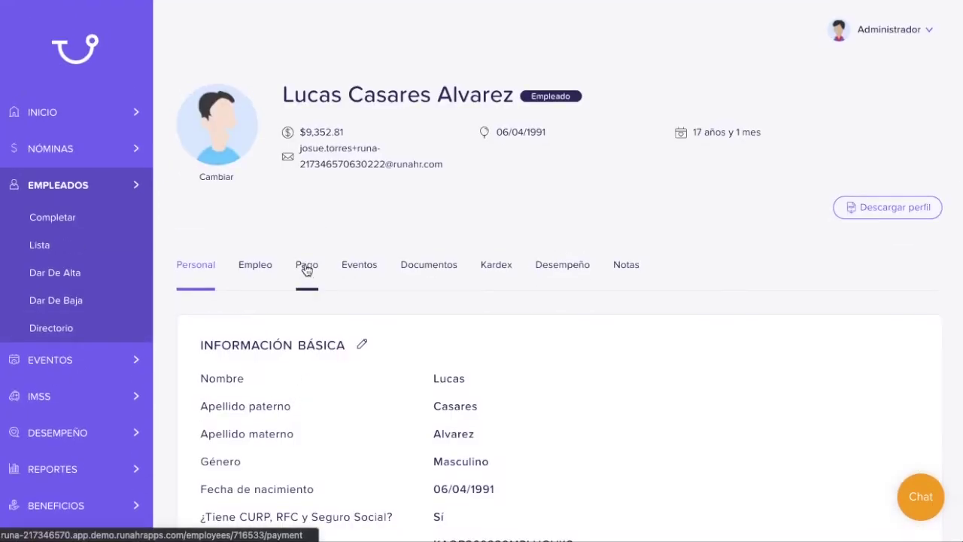
{"action": "left_click", "coordinate": [306, 269]}
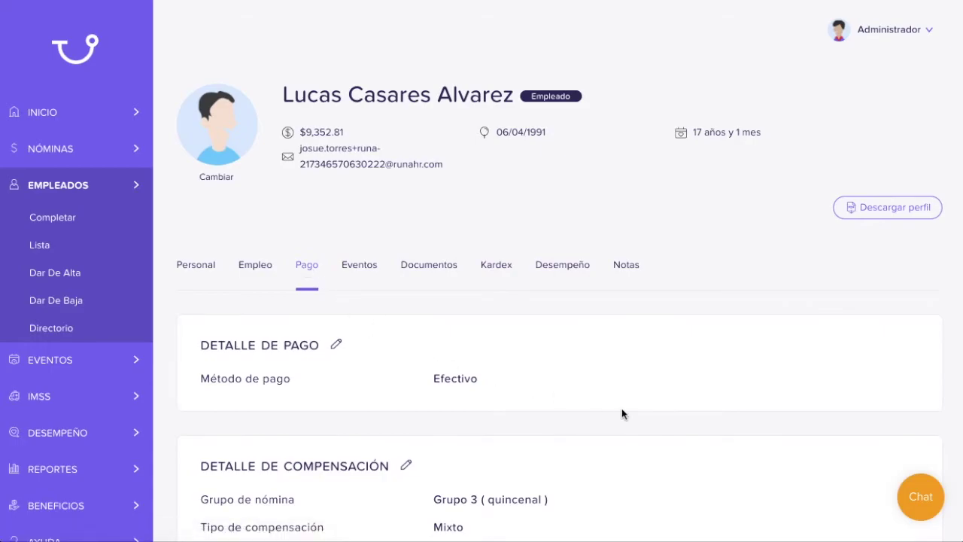
Step: Start a periodic perception for the employee with type Premio por Puntualidad and reference 57
{"action": "scroll", "coordinate": [622, 407], "scroll_direction": "down", "scroll_amount": 4}
{"action": "left_click", "coordinate": [850, 368]}
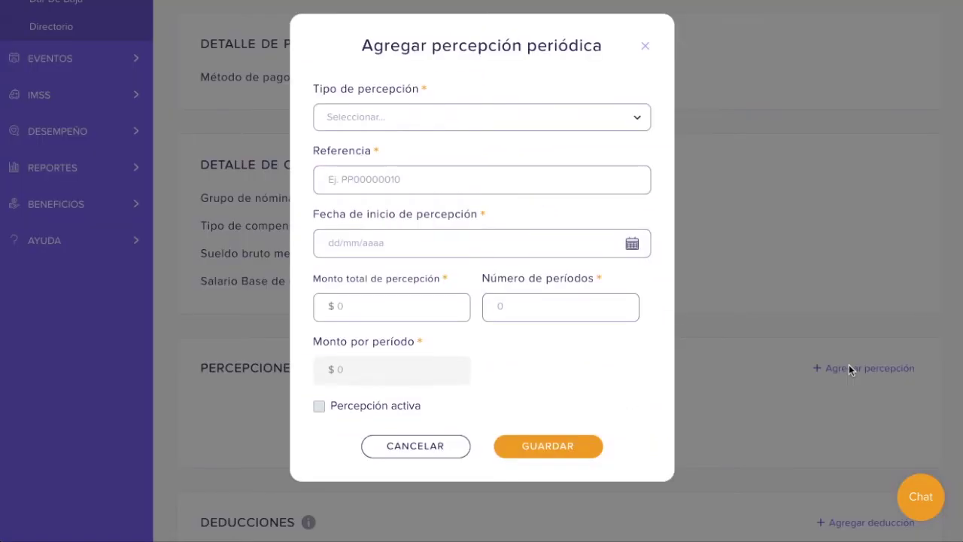
{"action": "left_click", "coordinate": [539, 126]}
{"action": "left_click", "coordinate": [537, 143]}
{"action": "left_click", "coordinate": [513, 177]}
{"action": "type", "text": "57"}
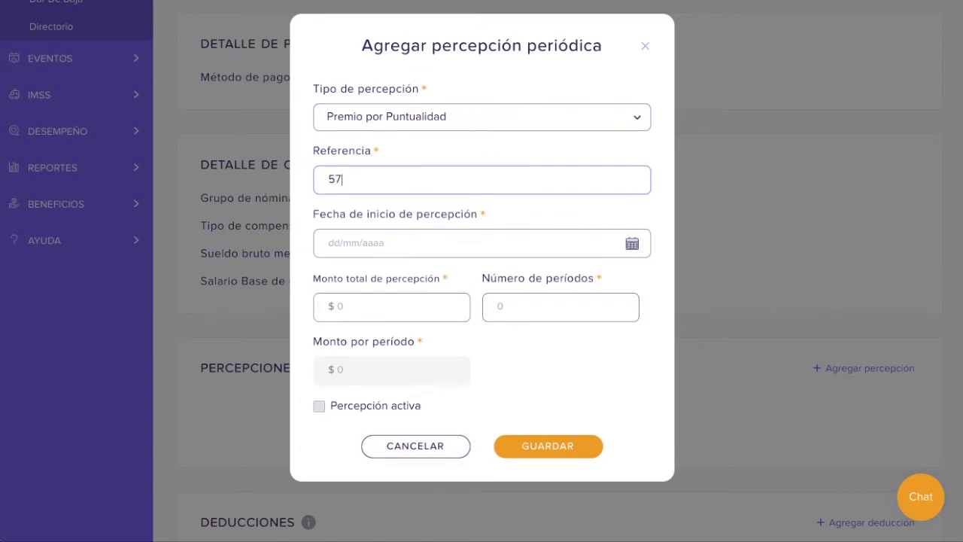
Step: Set the perception's start date to 29/01/2021, total amount to $600 and number of periods to 2, mark it active, and save it
{"action": "left_click", "coordinate": [486, 240]}
{"action": "scroll", "coordinate": [468, 406], "scroll_direction": "down", "scroll_amount": 1}
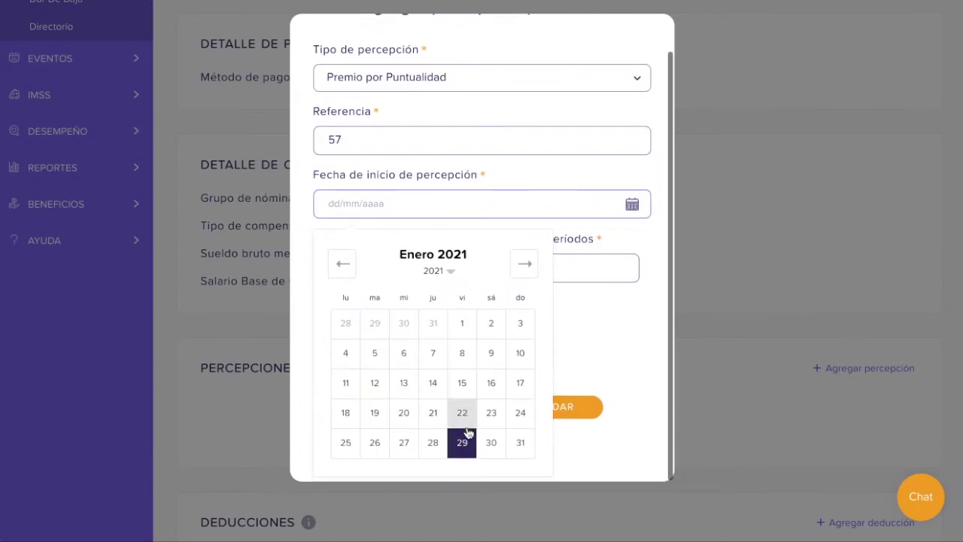
{"action": "left_click", "coordinate": [464, 442]}
{"action": "left_click", "coordinate": [417, 298]}
{"action": "type", "text": "600"}
{"action": "left_click", "coordinate": [516, 306]}
{"action": "type", "text": "2"}
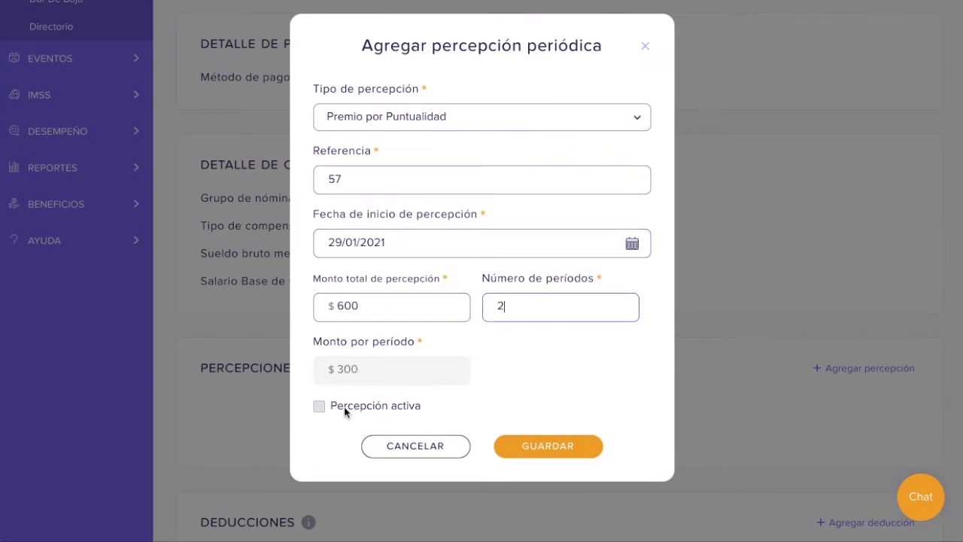
{"action": "left_click", "coordinate": [321, 407]}
{"action": "left_click", "coordinate": [534, 447]}
Step: Start a deduction for the employee with type Pensión alimenticia and discount start date 29/01/2021
{"action": "scroll", "coordinate": [532, 444], "scroll_direction": "down", "scroll_amount": 5}
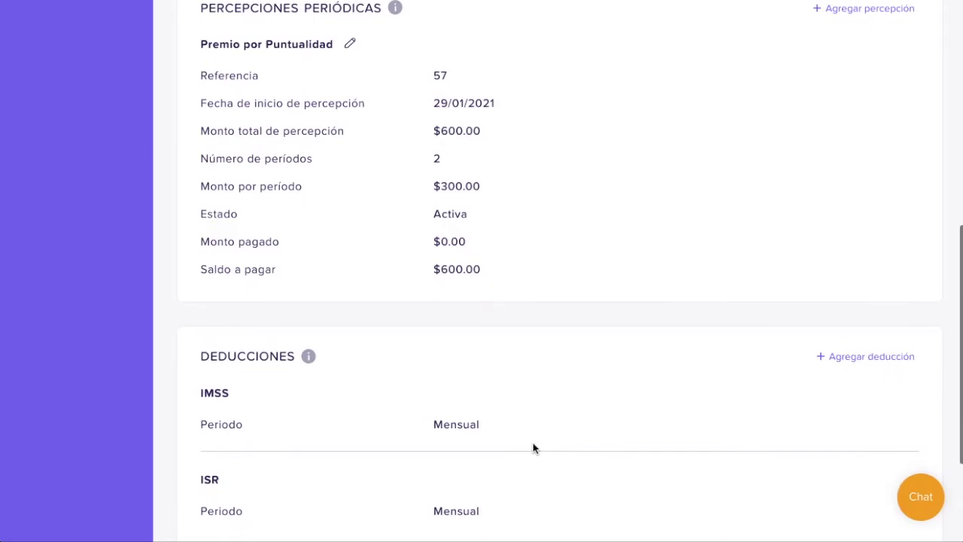
{"action": "scroll", "coordinate": [542, 442], "scroll_direction": "down", "scroll_amount": 2}
{"action": "left_click", "coordinate": [842, 282]}
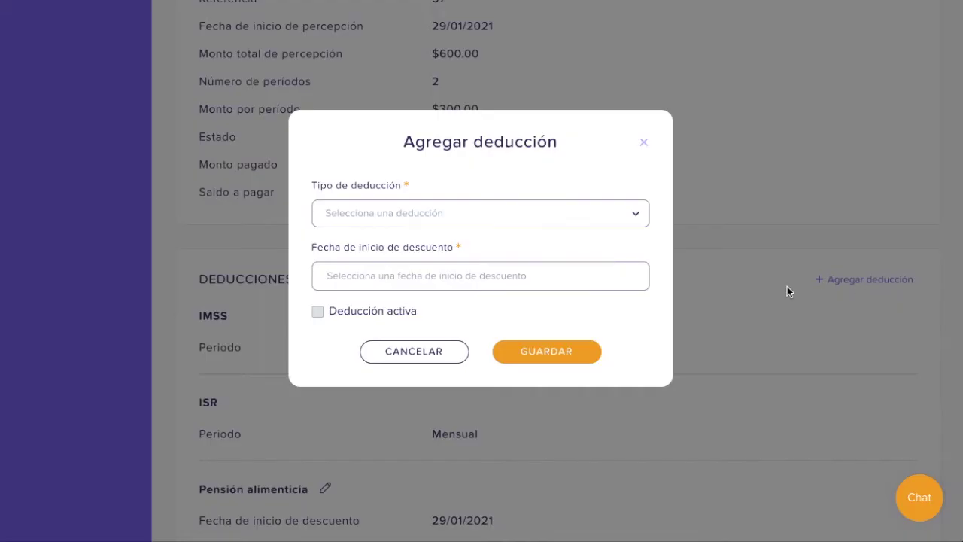
{"action": "left_click", "coordinate": [603, 220]}
{"action": "left_click", "coordinate": [594, 267]}
{"action": "left_click", "coordinate": [459, 179]}
{"action": "left_click", "coordinate": [512, 342]}
Step: Set the deduction's demand date to 29/01/2021, fill the next field with 789 and the percentage field with 800, mark it active, and save it
{"action": "left_click", "coordinate": [440, 242]}
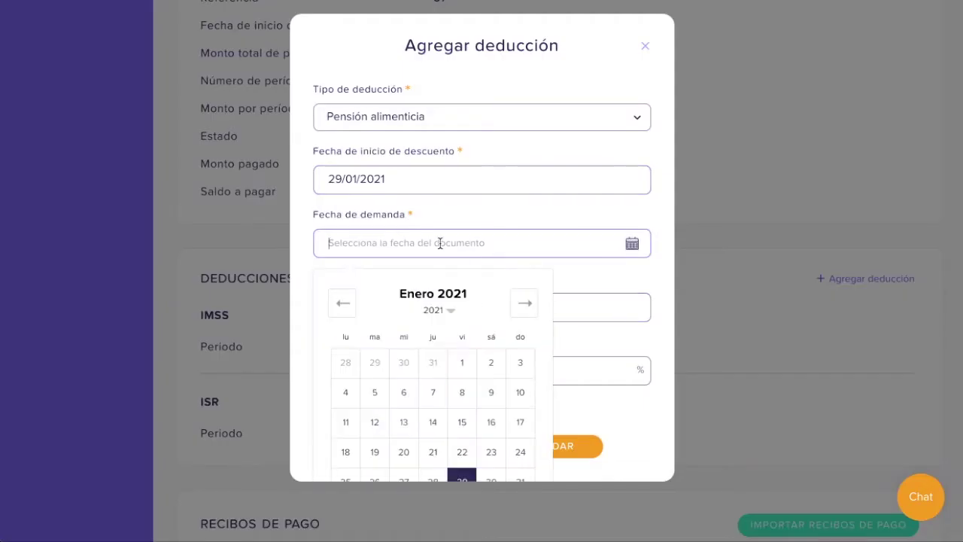
{"action": "left_click", "coordinate": [462, 478]}
{"action": "left_click", "coordinate": [394, 306]}
{"action": "type", "text": "789"}
{"action": "left_click", "coordinate": [398, 368]}
{"action": "type", "text": "800"}
{"action": "left_click", "coordinate": [406, 406]}
{"action": "left_click", "coordinate": [524, 449]}
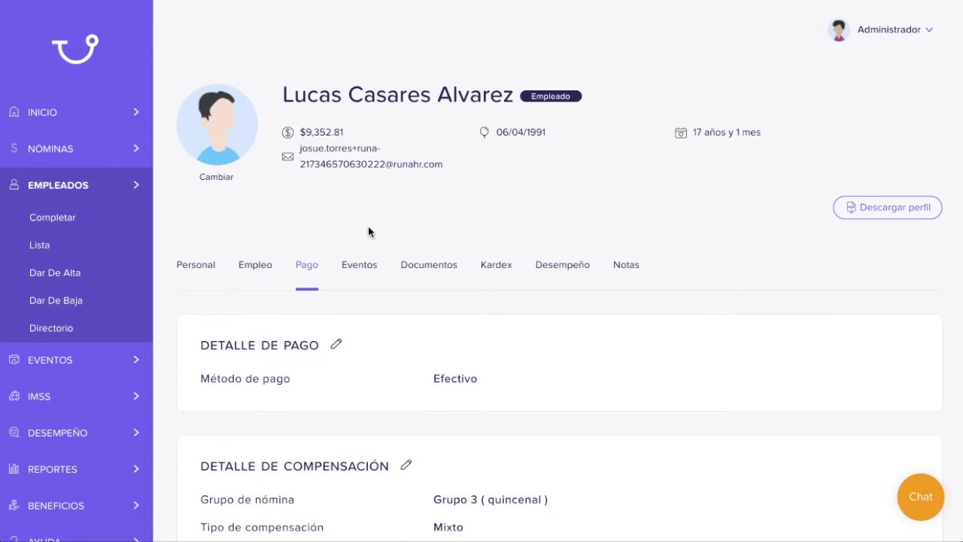
Step: Open the calculation stage of the active payroll Nómina Semanal Runa for period 001/2020
{"action": "left_click", "coordinate": [66, 152]}
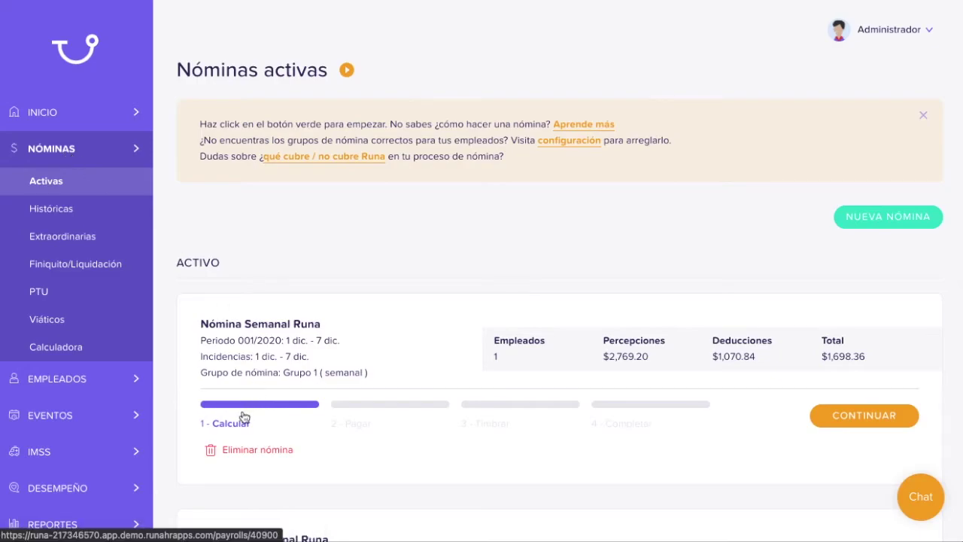
{"action": "left_click", "coordinate": [243, 416]}
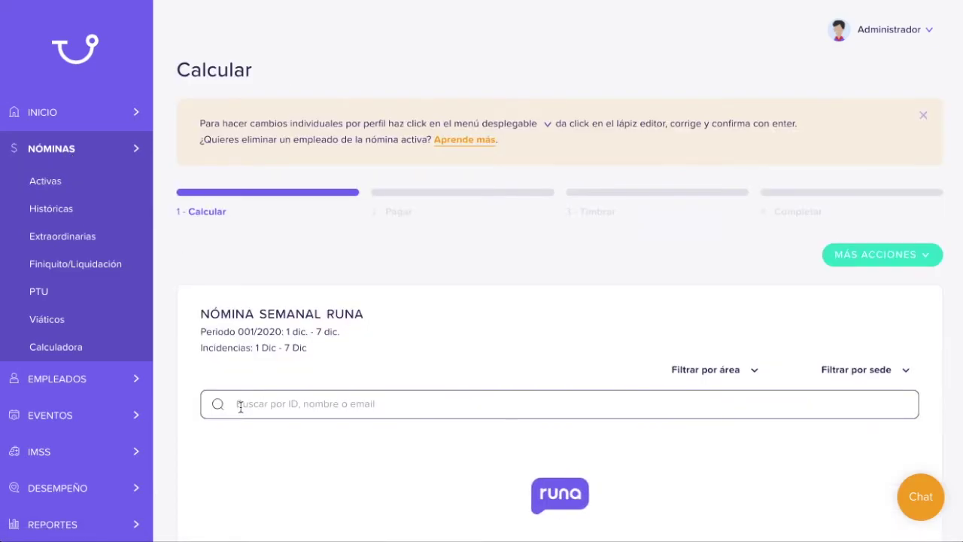
{"action": "scroll", "coordinate": [376, 399], "scroll_direction": "down", "scroll_amount": 2}
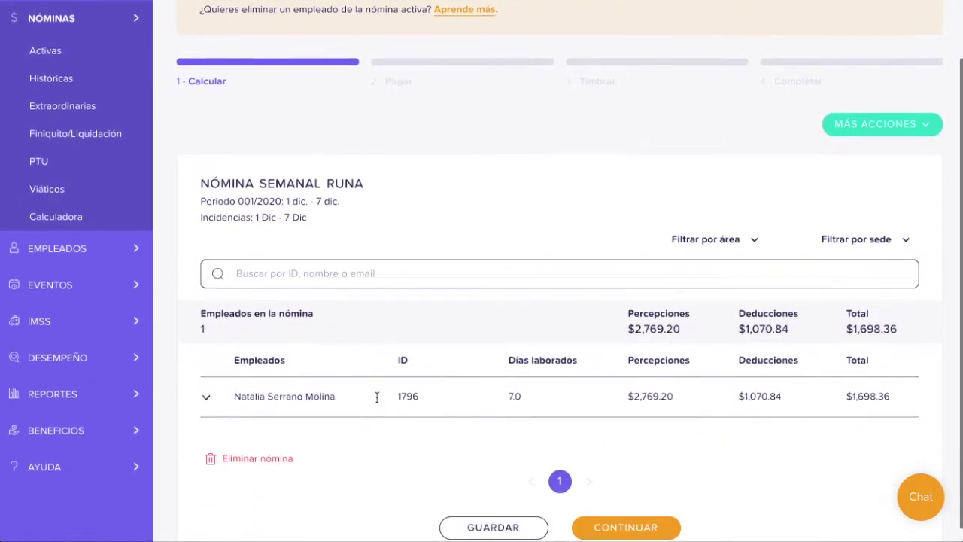
Step: Start a bulk incidence upload for the weekly payroll and download its format file
{"action": "left_click", "coordinate": [930, 120]}
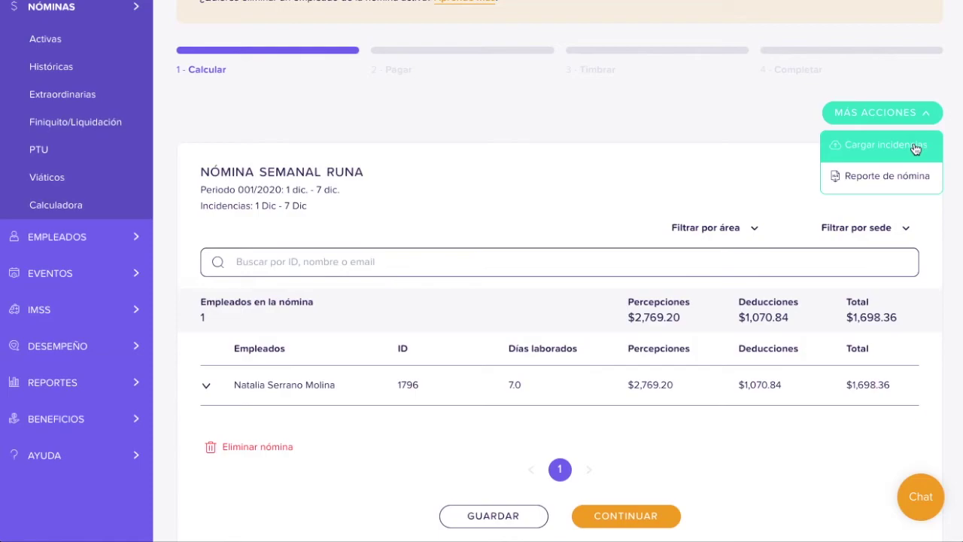
{"action": "left_click", "coordinate": [915, 146]}
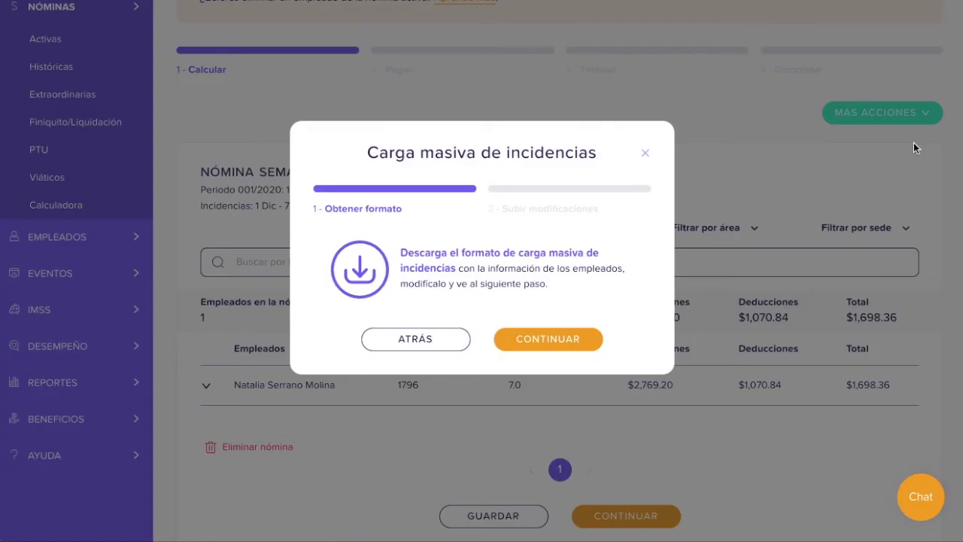
{"action": "left_click", "coordinate": [484, 256]}
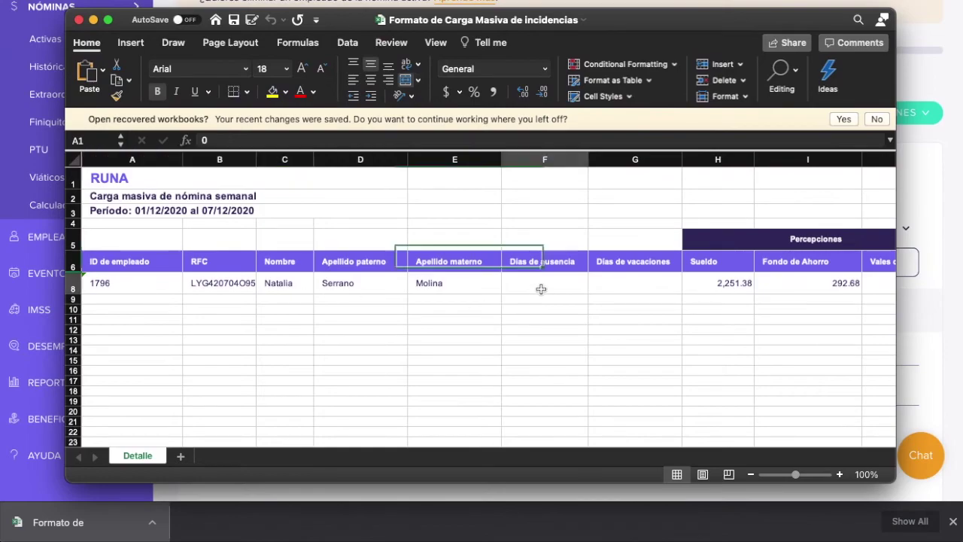
Step: Switch to Excel and examine the employee's row in the downloaded format, from Días de ausencia across to the perception columns
{"action": "left_click", "coordinate": [541, 288]}
{"action": "key", "text": "Right"}
{"action": "key", "text": "Right"}
{"action": "key", "text": "Right"}
{"action": "key", "text": "Right"}
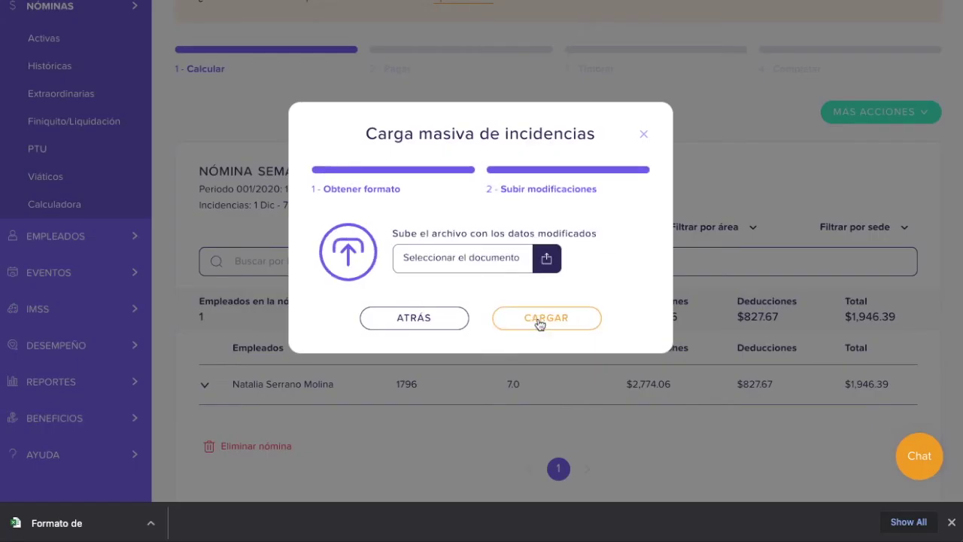
Step: Select Formato de Carga Masiva de incidencias.xlsx from Downloads and upload it to the weekly payroll
{"action": "left_click", "coordinate": [547, 258]}
{"action": "left_click", "coordinate": [277, 179]}
{"action": "left_click", "coordinate": [390, 267]}
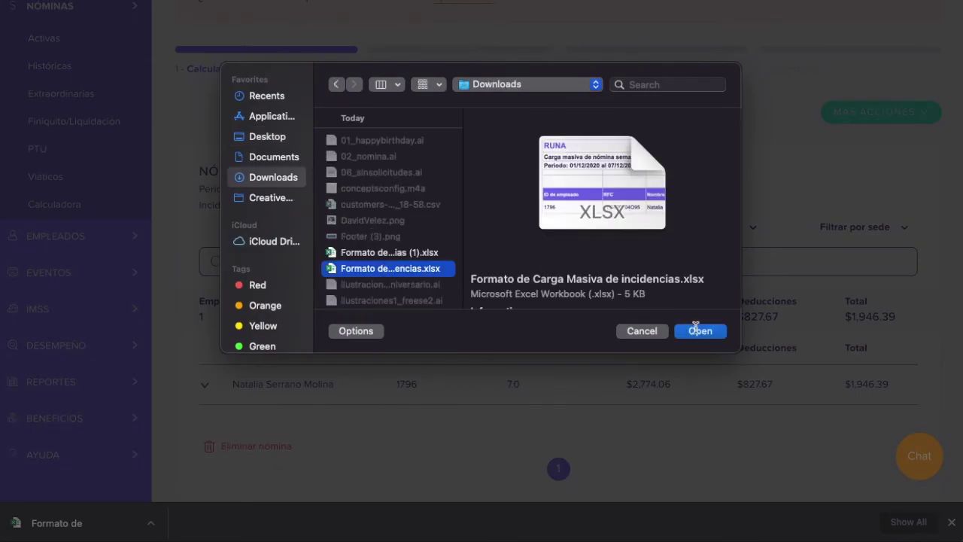
{"action": "left_click", "coordinate": [696, 330]}
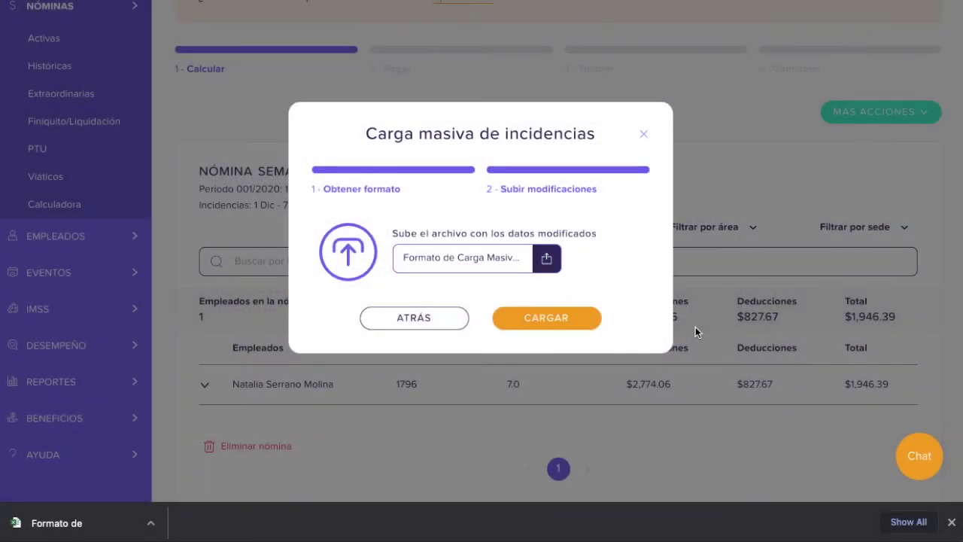
{"action": "left_click", "coordinate": [584, 326]}
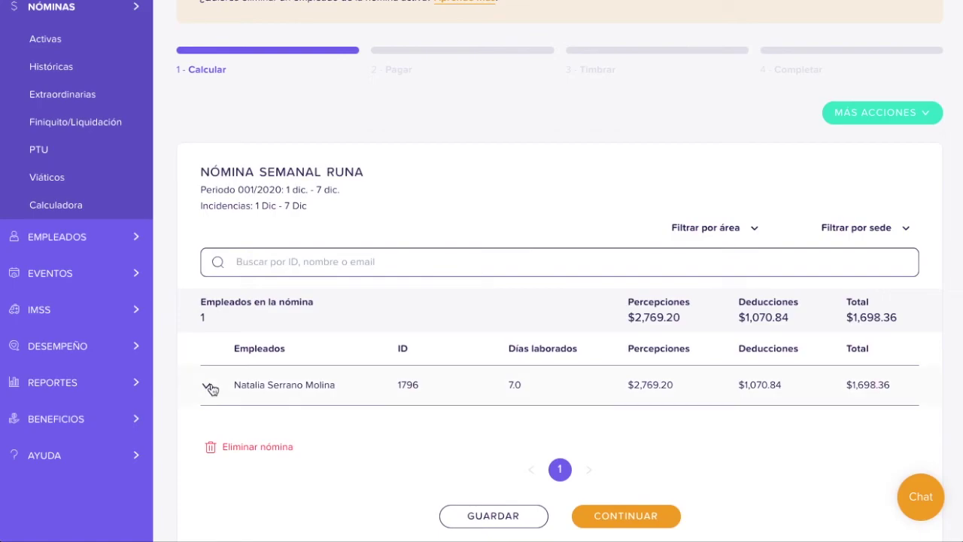
Step: Expand the employee's payroll breakdown, check the form for adding a perception, and close the form without saving
{"action": "left_click", "coordinate": [208, 386]}
{"action": "scroll", "coordinate": [209, 390], "scroll_direction": "down", "scroll_amount": 3}
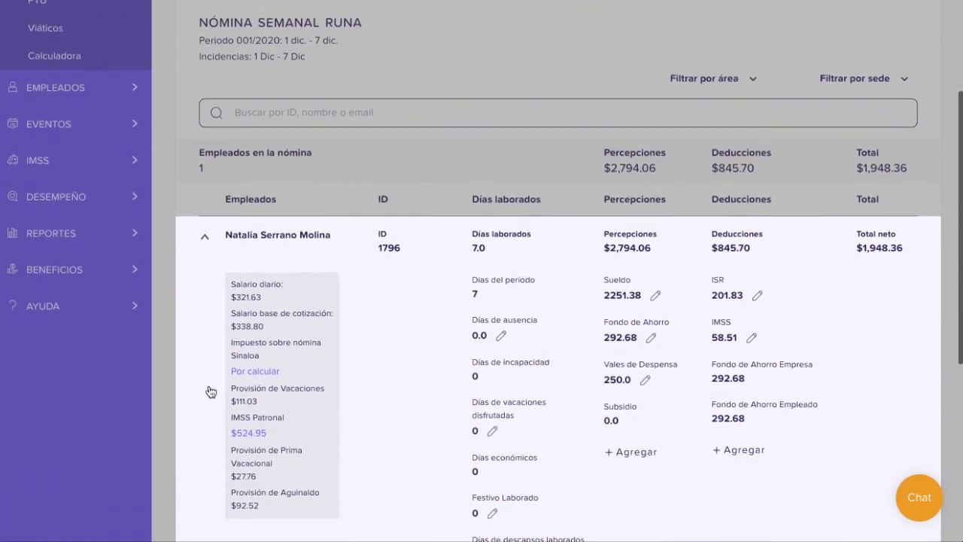
{"action": "scroll", "coordinate": [210, 391], "scroll_direction": "down", "scroll_amount": 2}
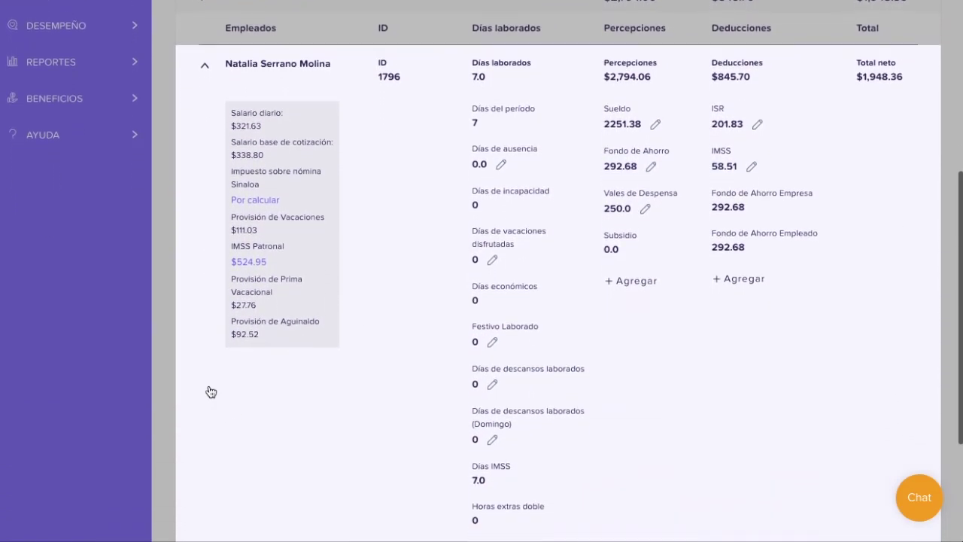
{"action": "left_click", "coordinate": [639, 281]}
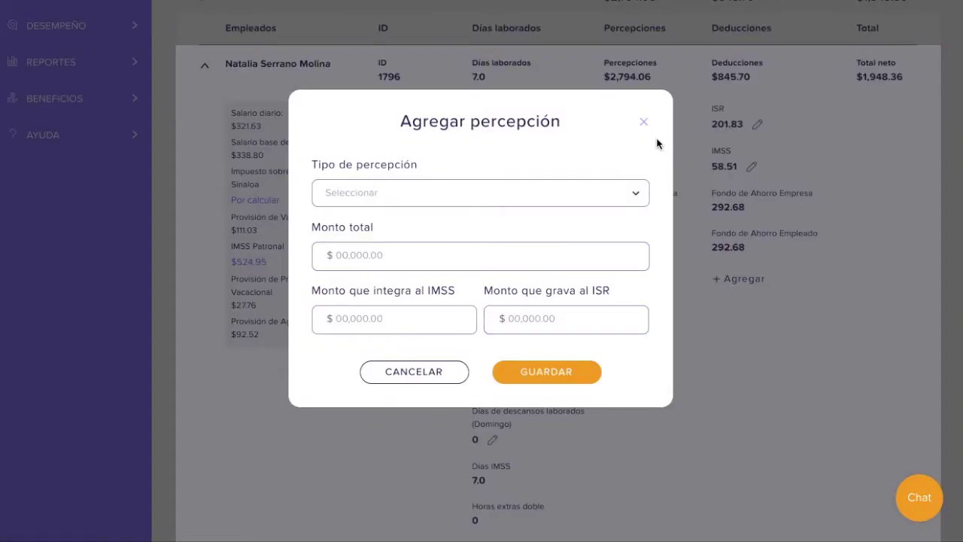
{"action": "left_click", "coordinate": [646, 121]}
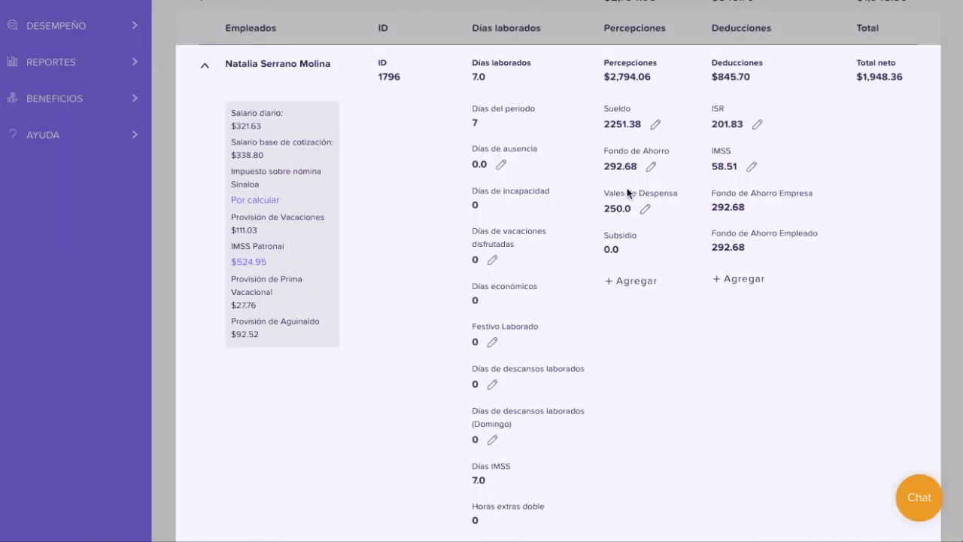
Step: Set the employee's Vales de Despensa perception to 300 and save the individual payroll changes
{"action": "left_click", "coordinate": [644, 208]}
{"action": "type", "text": "300"}
{"action": "key", "text": "Return"}
{"action": "scroll", "coordinate": [612, 326], "scroll_direction": "down", "scroll_amount": 3}
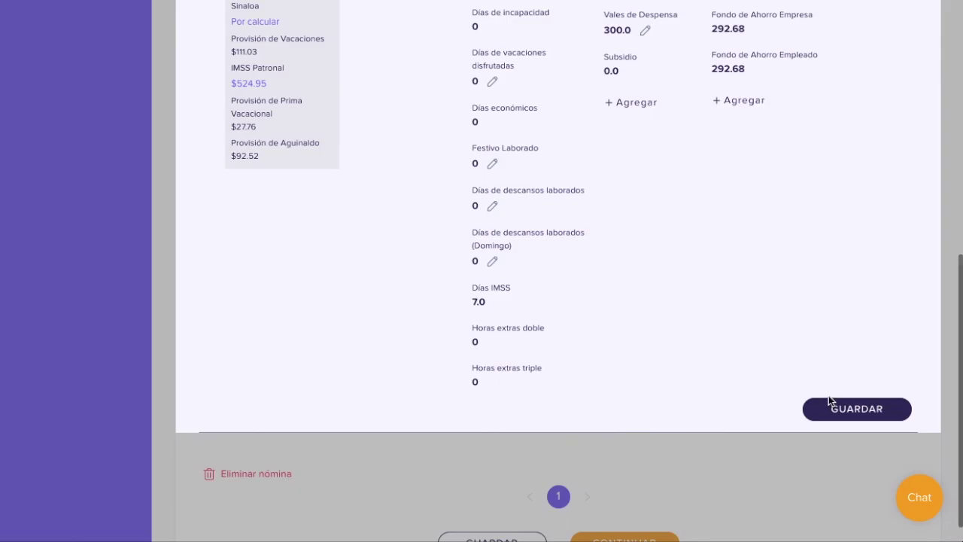
{"action": "left_click", "coordinate": [835, 414]}
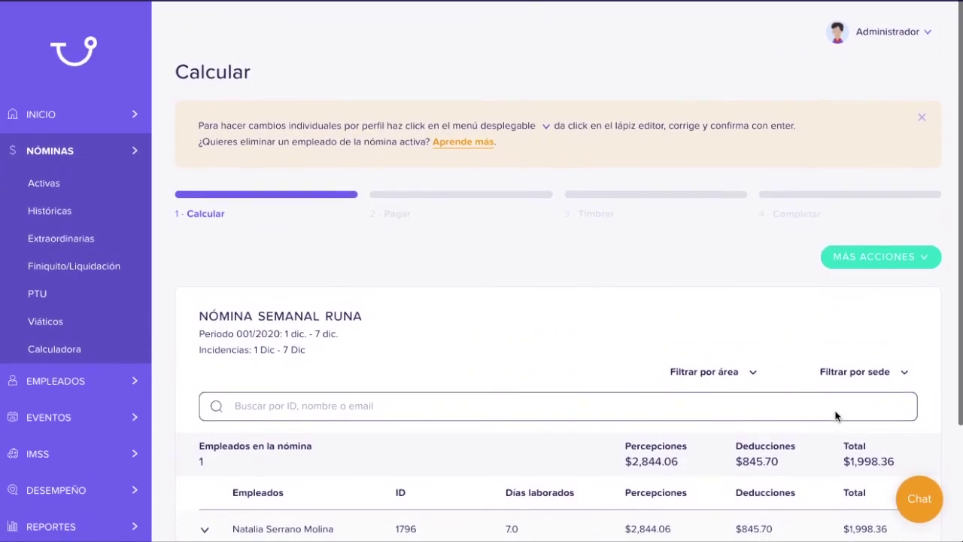